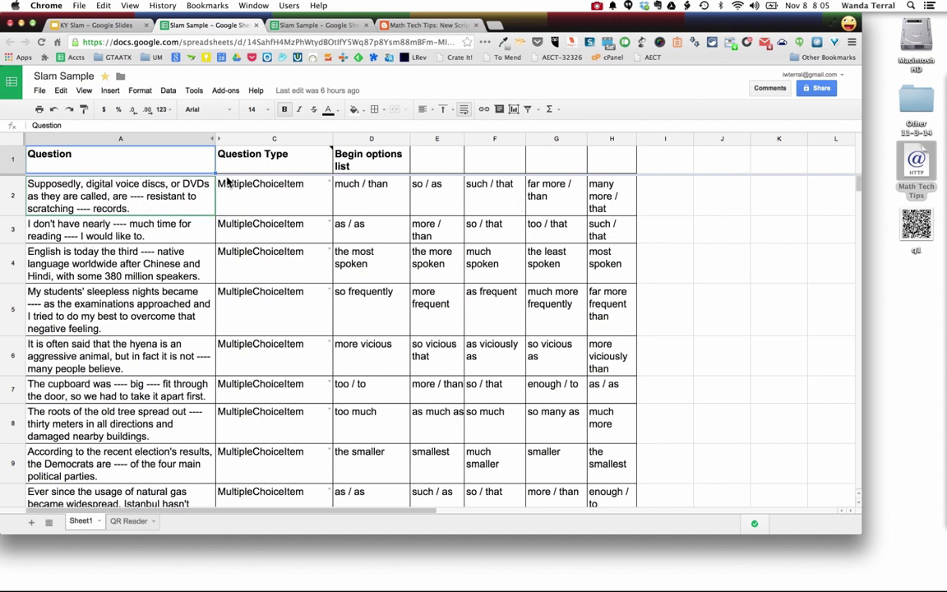
# Read through the Math Tech Tips post's 'How to do it' steps and highlight 'g(Math)'
pyautogui.click(448, 29)
pyautogui.scroll(-3, 288, 269)
pyautogui.scroll(-10, 290, 270)
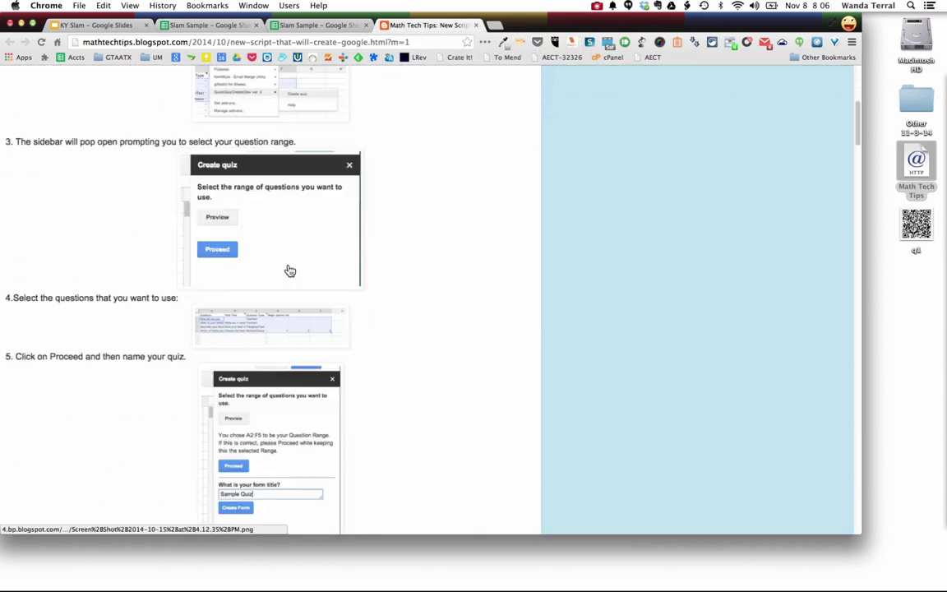
pyautogui.scroll(-4, 290, 270)
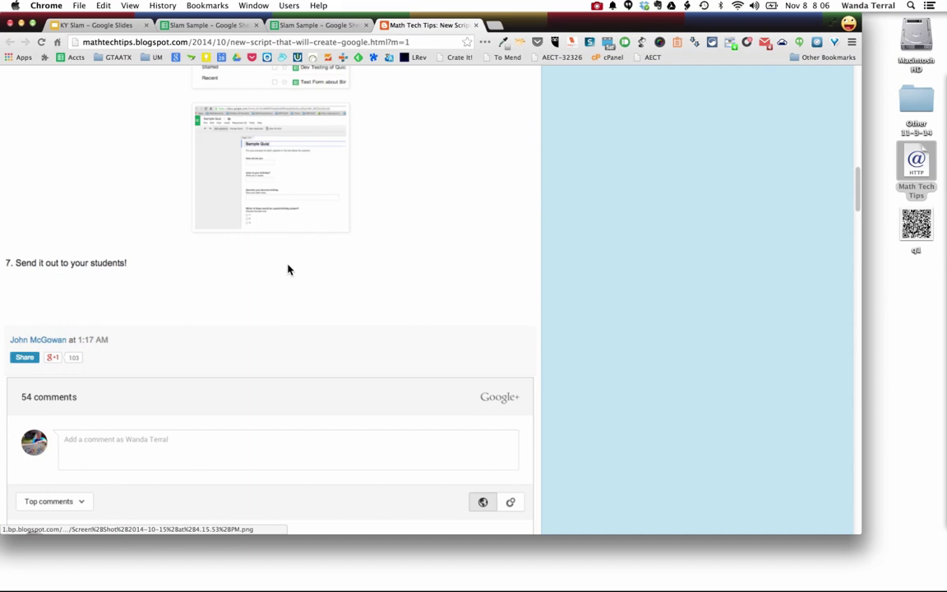
pyautogui.scroll(15, 56, 331)
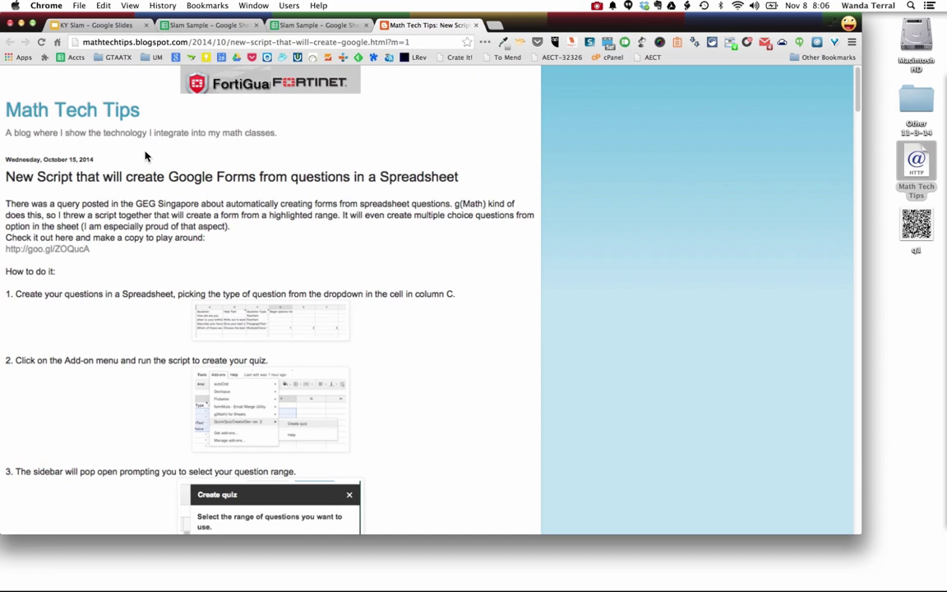
pyautogui.scroll(-3, 145, 156)
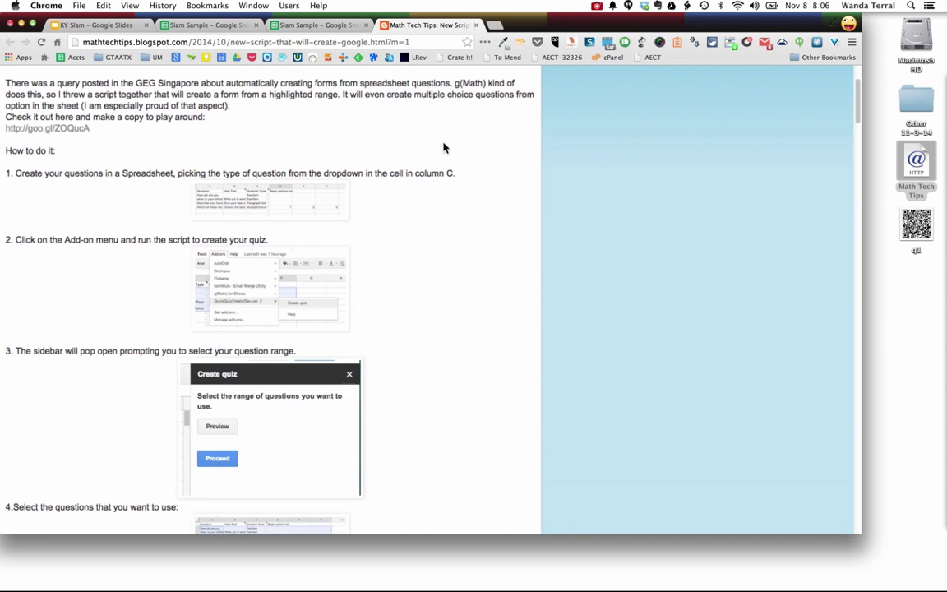
pyautogui.moveTo(454, 83); pyautogui.dragTo(487, 84)
# Relaunch Create quiz from the Copy of QuickQuizCreatorDev ver. 2 add-on in Slam Sample
pyautogui.click(311, 25)
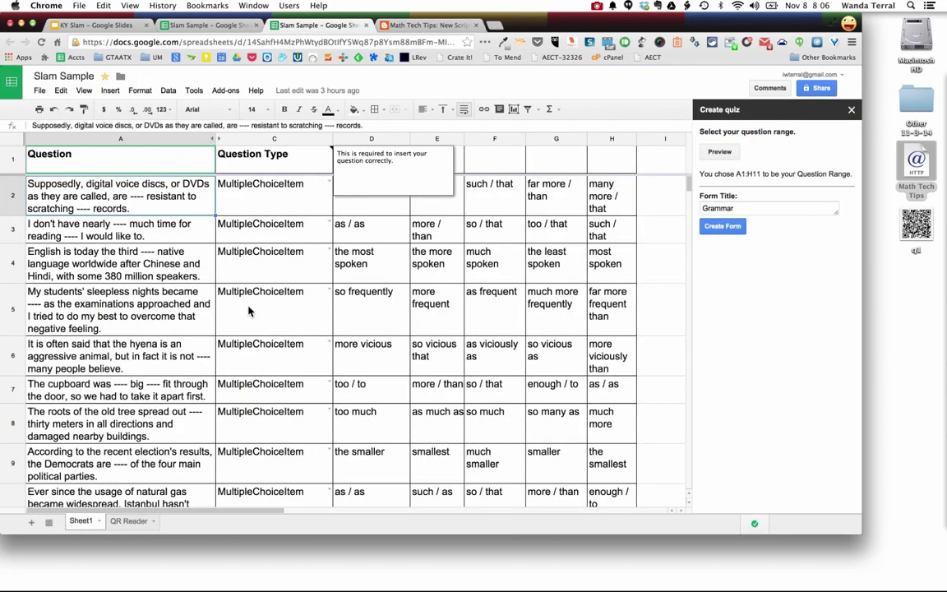
pyautogui.click(311, 300)
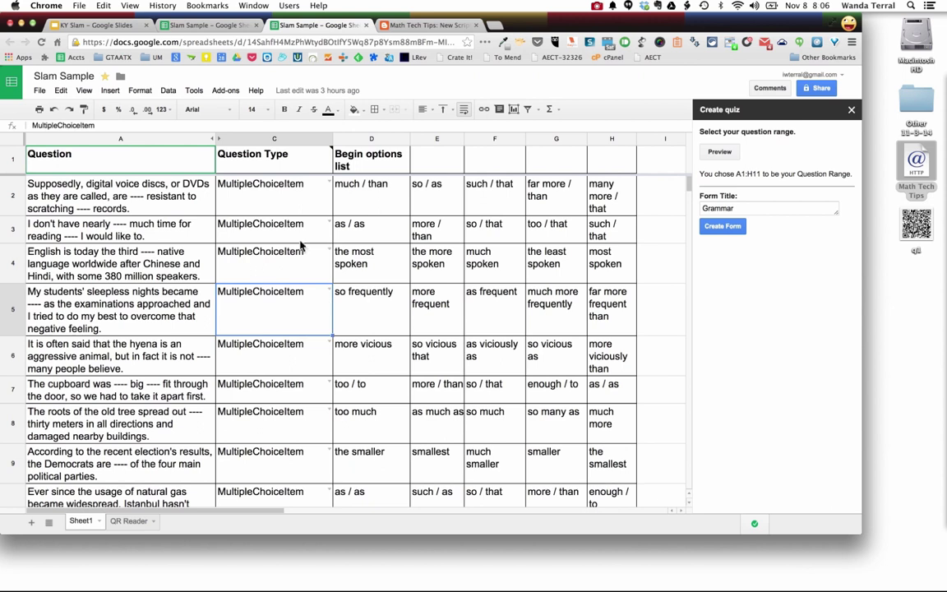
pyautogui.click(224, 91)
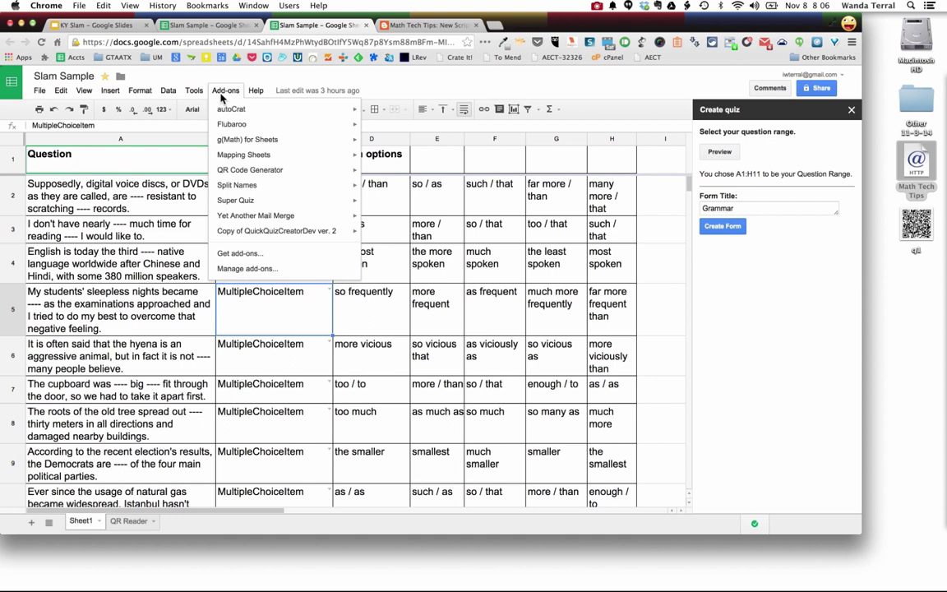
pyautogui.moveTo(240, 236)
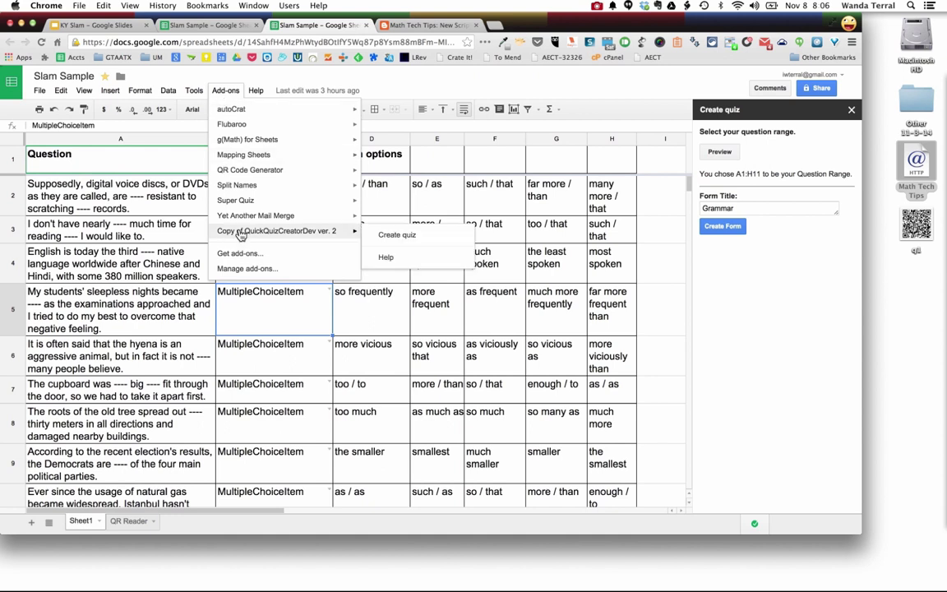
pyautogui.click(398, 235)
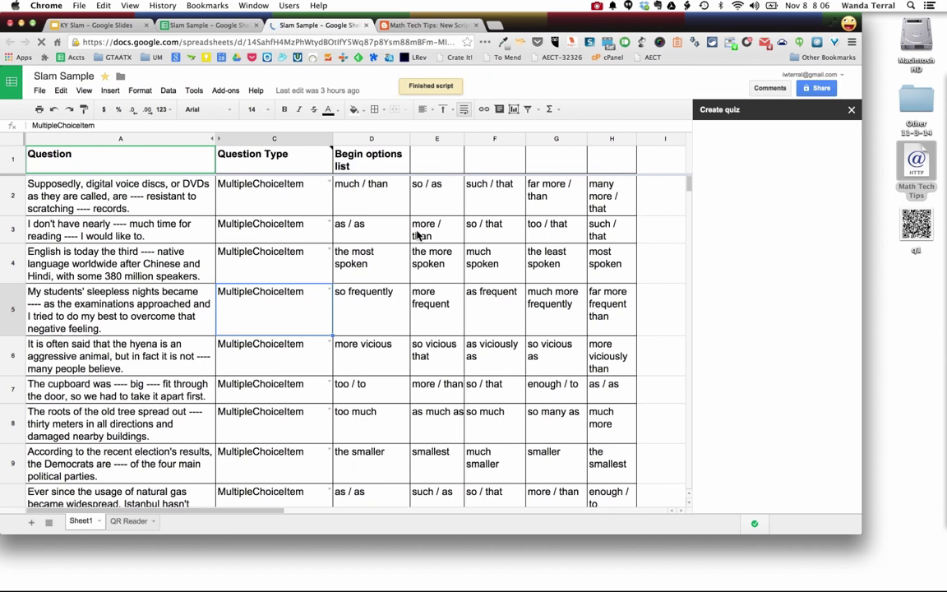
# Select A1:H11 as the question range in the Create quiz sidebar
pyautogui.click(112, 195)
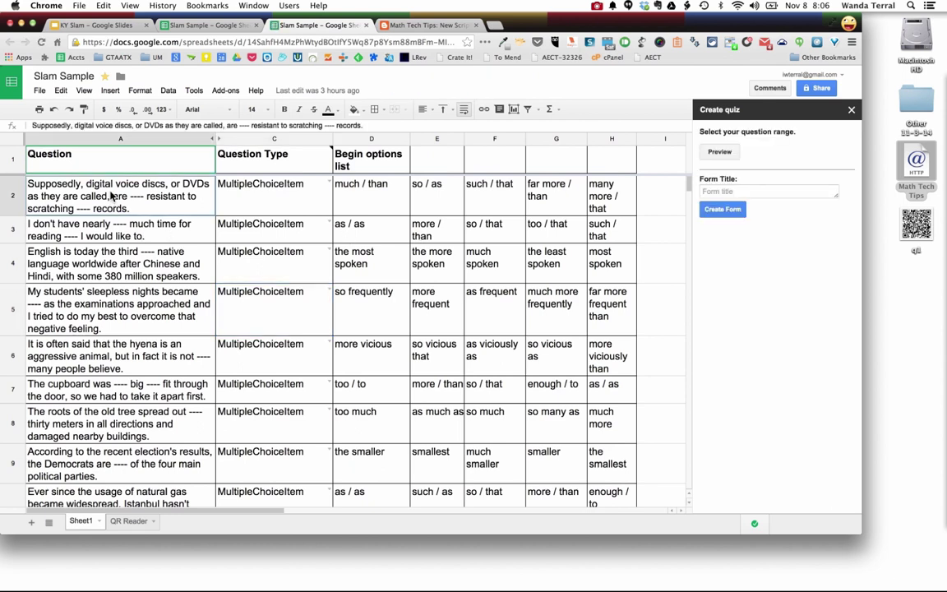
pyautogui.click(95, 150)
pyautogui.scroll(-5, 447, 337)
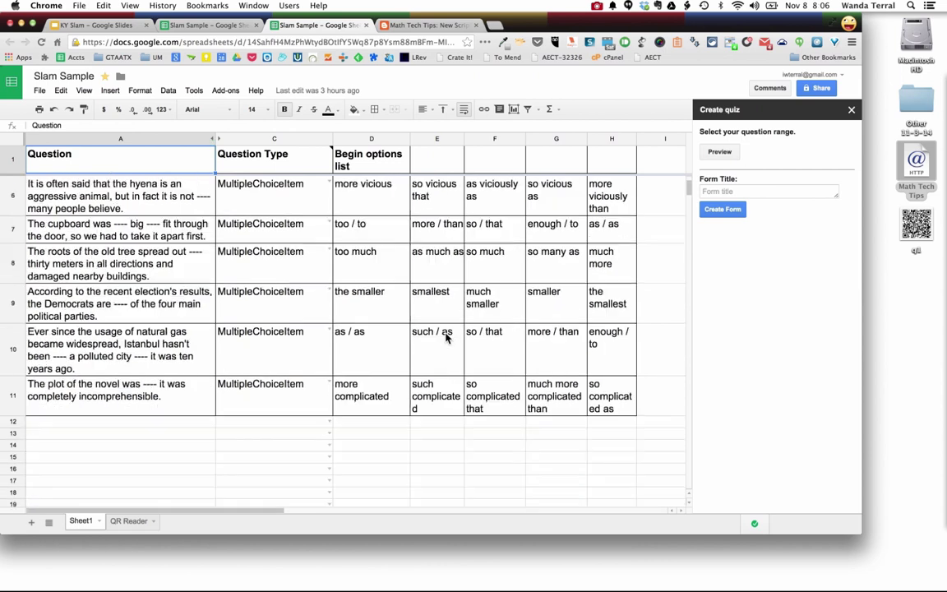
pyautogui.keyDown('shift'); pyautogui.click(611, 332); pyautogui.keyUp('shift')
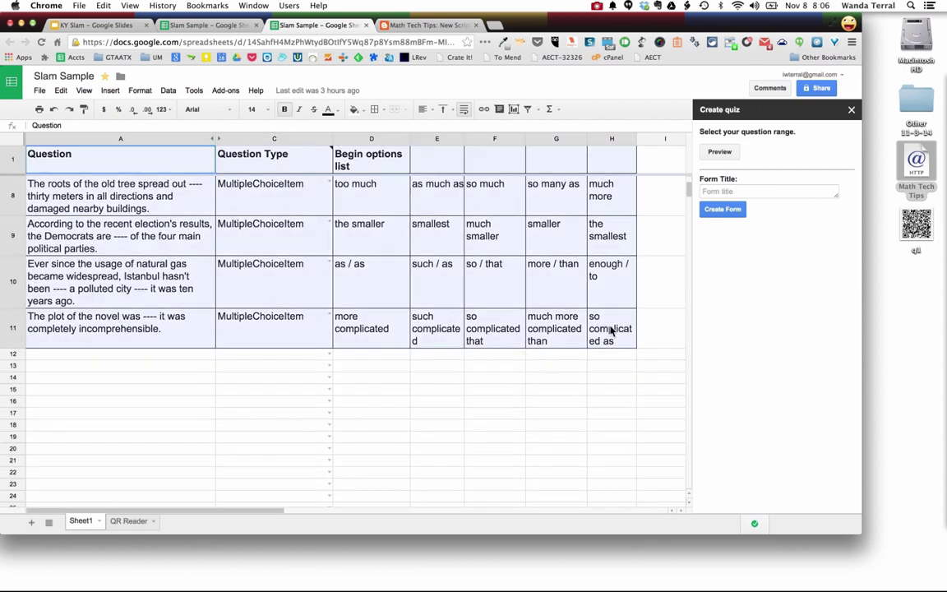
pyautogui.click(727, 156)
# Title the form 'Grammar' and create it
pyautogui.click(732, 209)
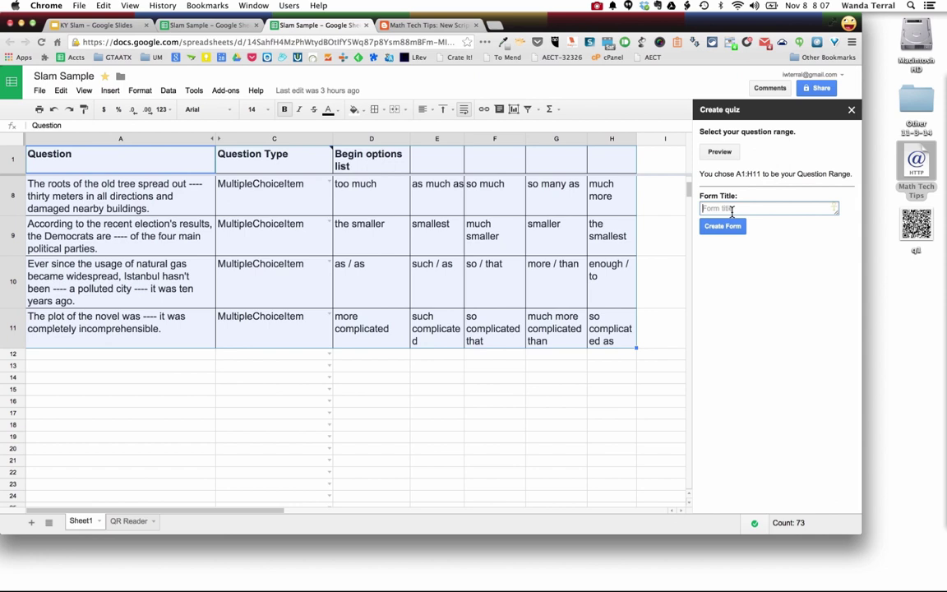
pyautogui.write('Grammar')
pyautogui.click(734, 231)
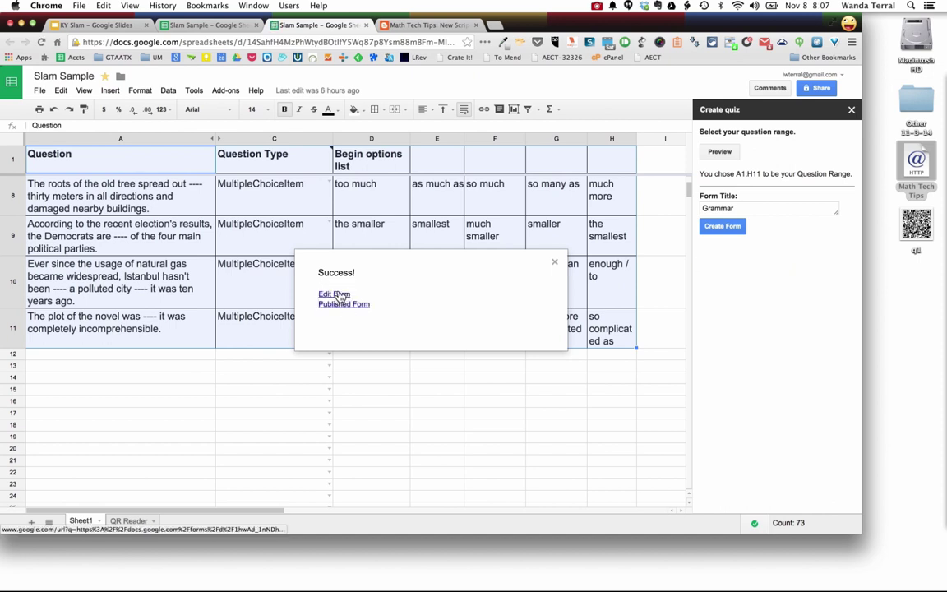
# Open the Grammar form for editing and scroll through its questions
pyautogui.click(339, 295)
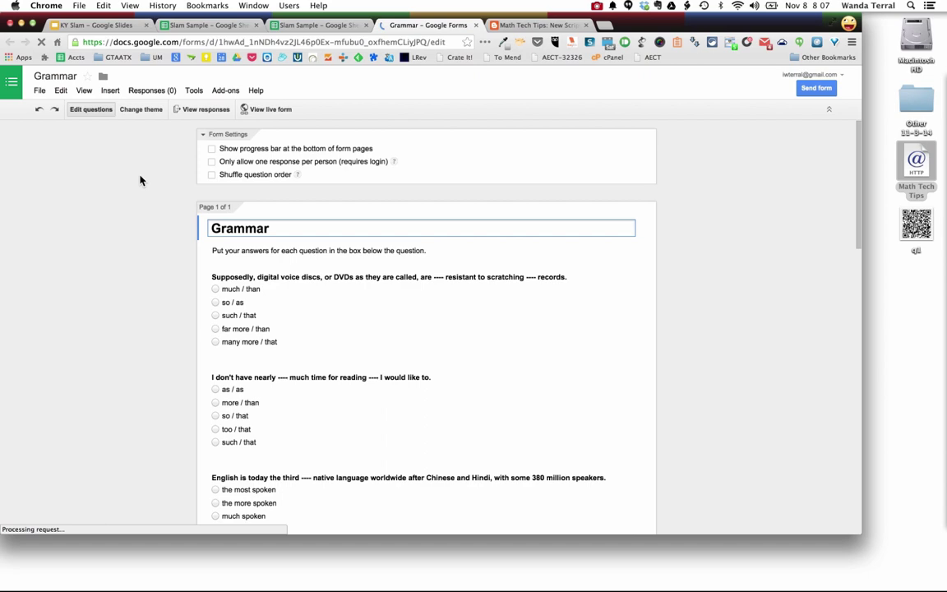
pyautogui.scroll(-1, 141, 179)
pyautogui.scroll(-1, 140, 179)
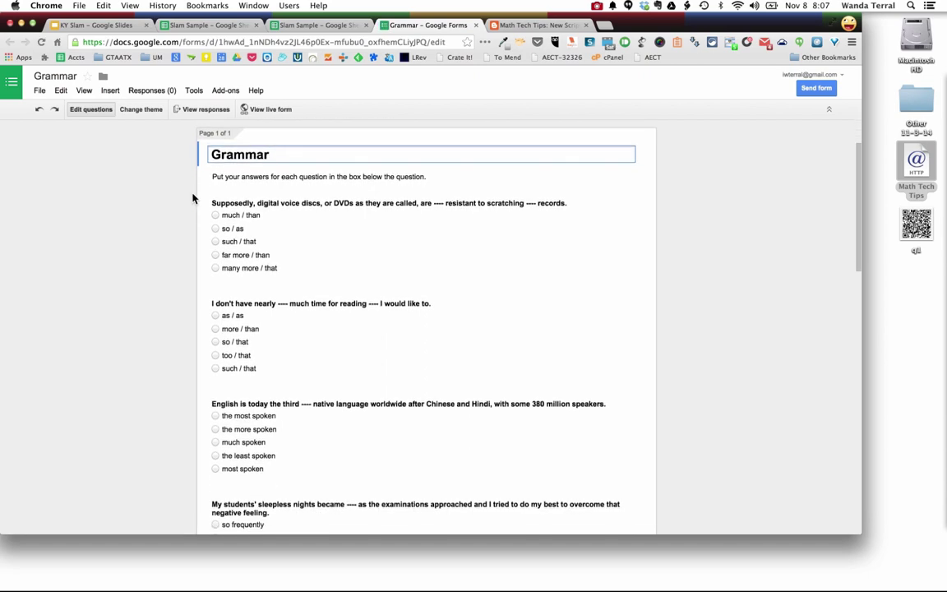
pyautogui.scroll(-10, 179, 232)
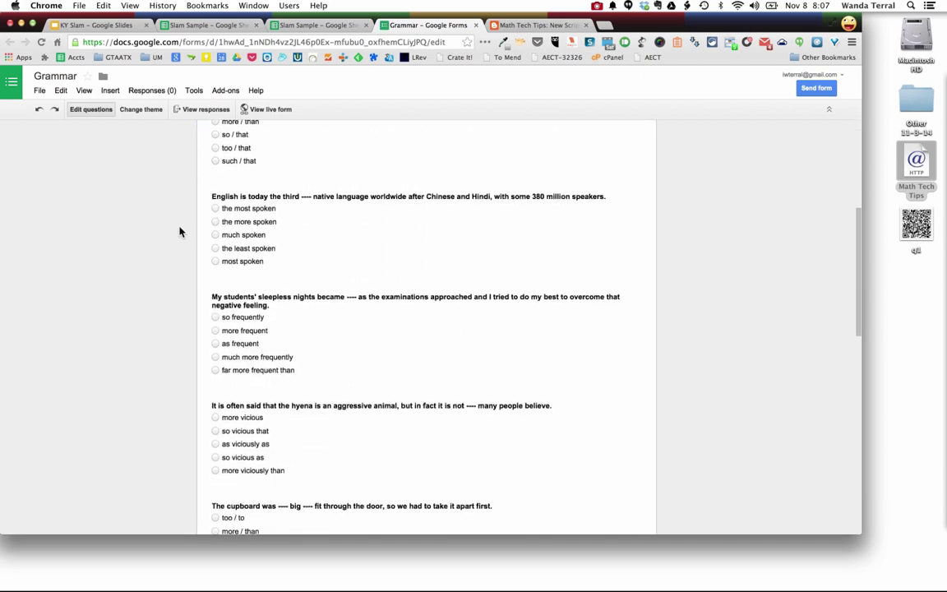
pyautogui.scroll(-8, 179, 232)
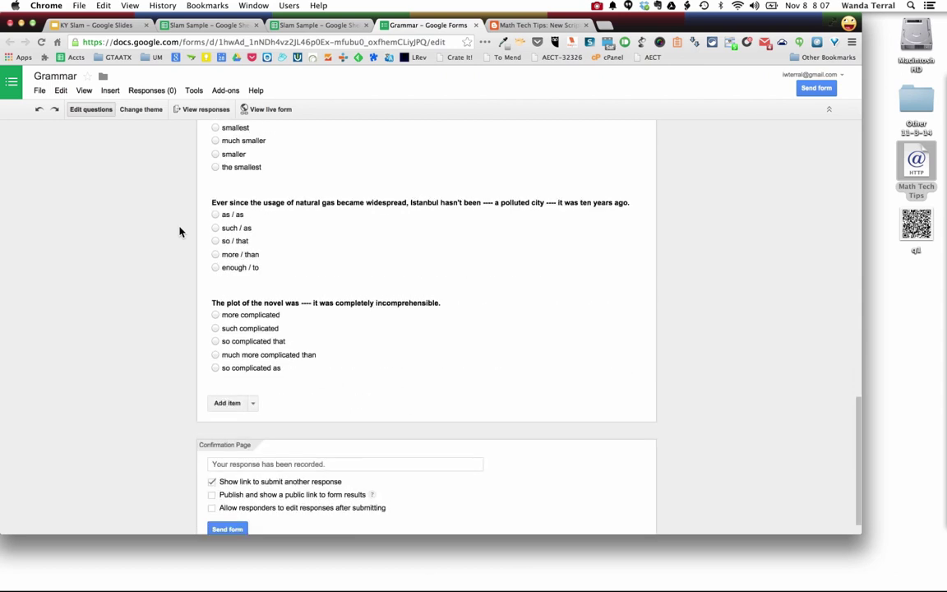
# Check the last question's advanced settings, then go to the form description
pyautogui.click(323, 325)
pyautogui.scroll(-4, 262, 395)
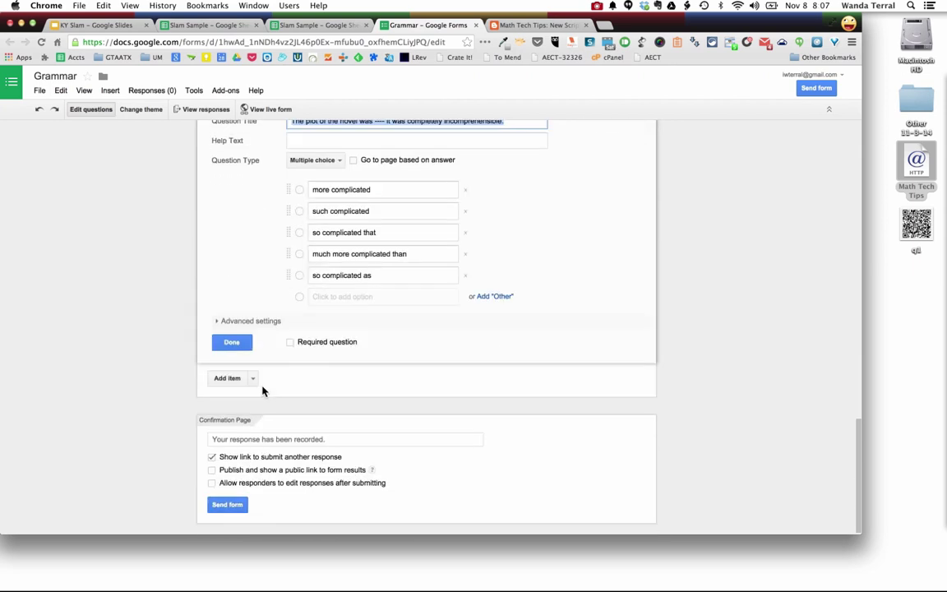
pyautogui.click(270, 324)
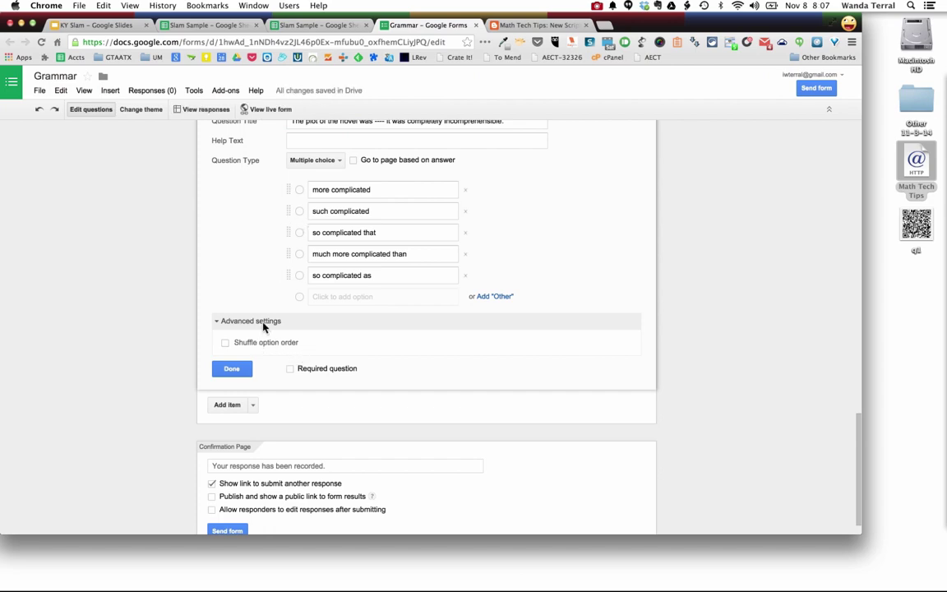
pyautogui.click(238, 321)
pyautogui.scroll(20, 509, 259)
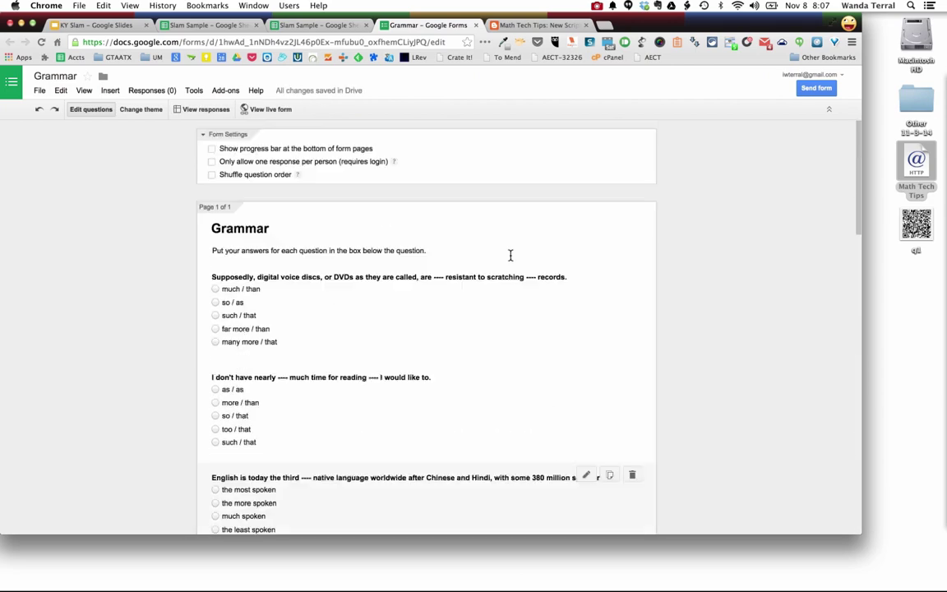
pyautogui.click(312, 253)
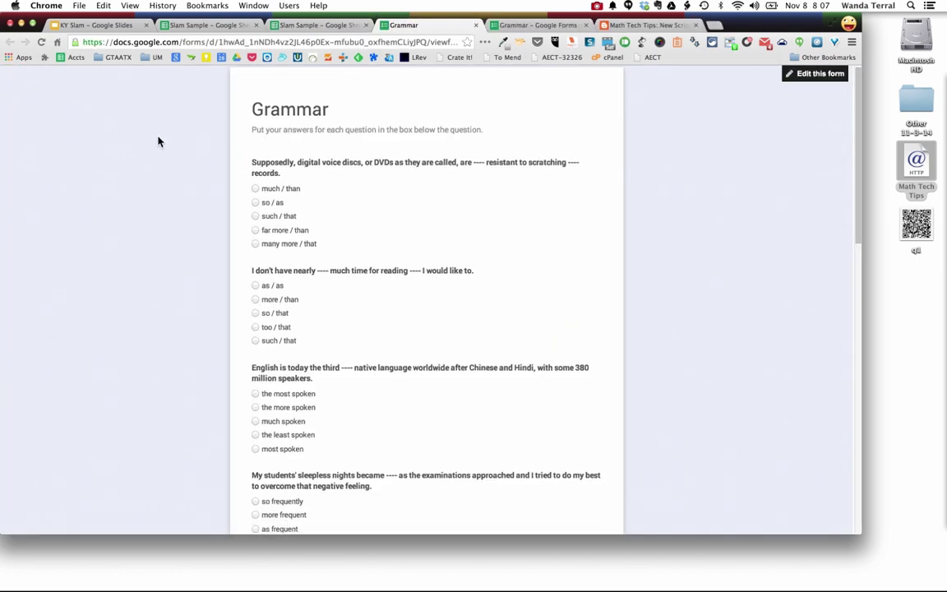
pyautogui.scroll(-4, 159, 142)
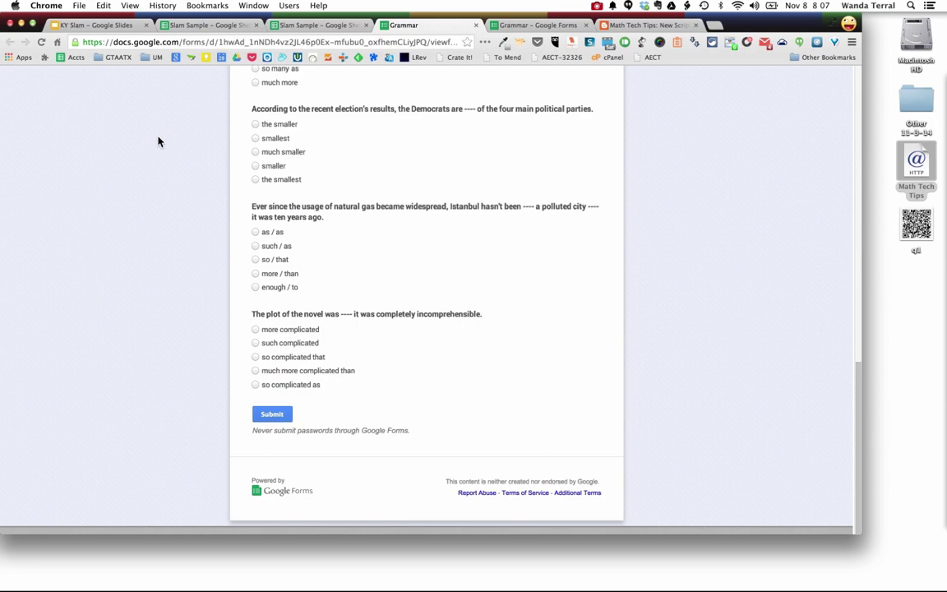
# Scroll the live Grammar form to Submit and back, then return to Slam Sample
pyautogui.scroll(20, 160, 141)
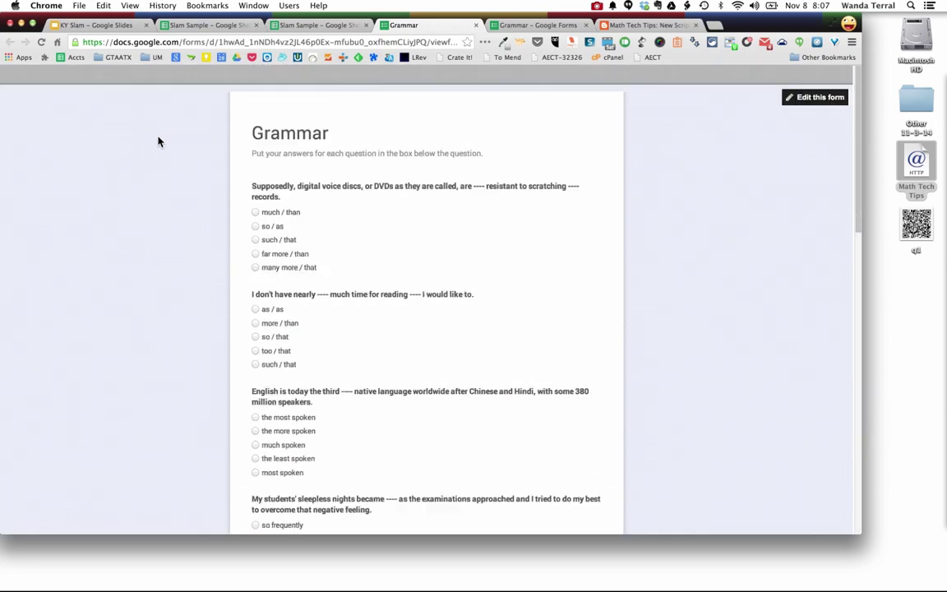
pyautogui.click(338, 25)
pyautogui.click(210, 26)
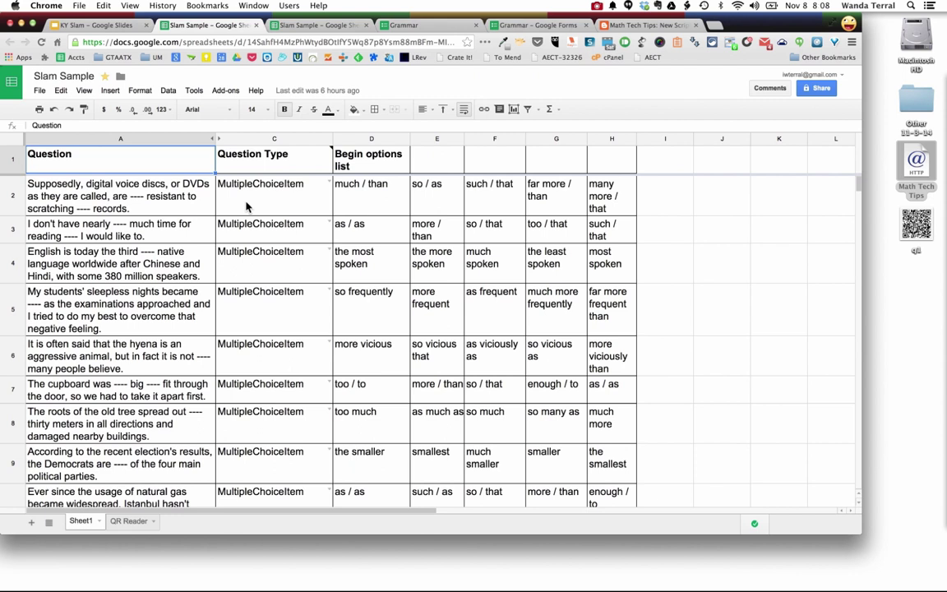
# Close the Success! dialog on the Slam Sample sheet and scroll back to the top
pyautogui.click(320, 27)
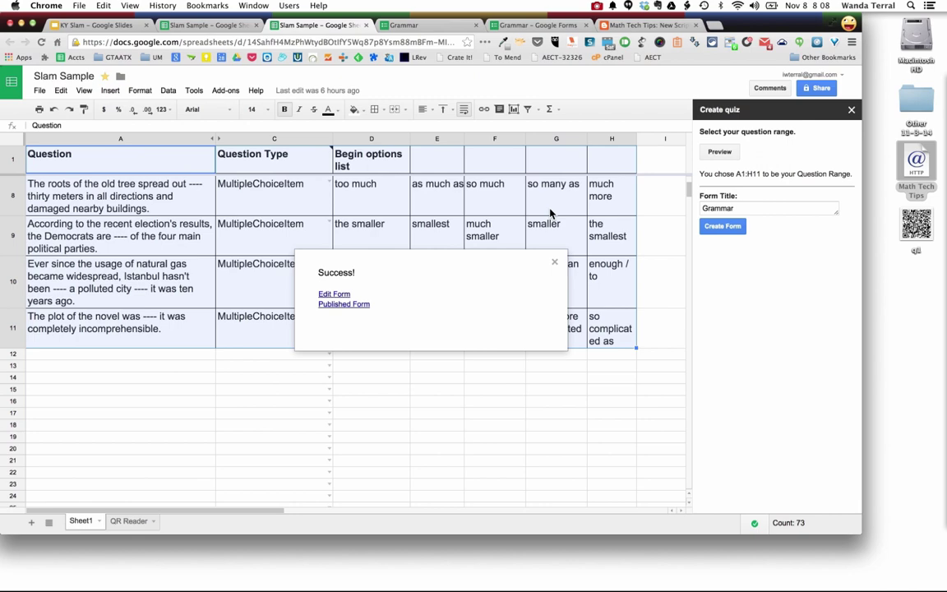
pyautogui.click(555, 264)
pyautogui.scroll(5, 366, 286)
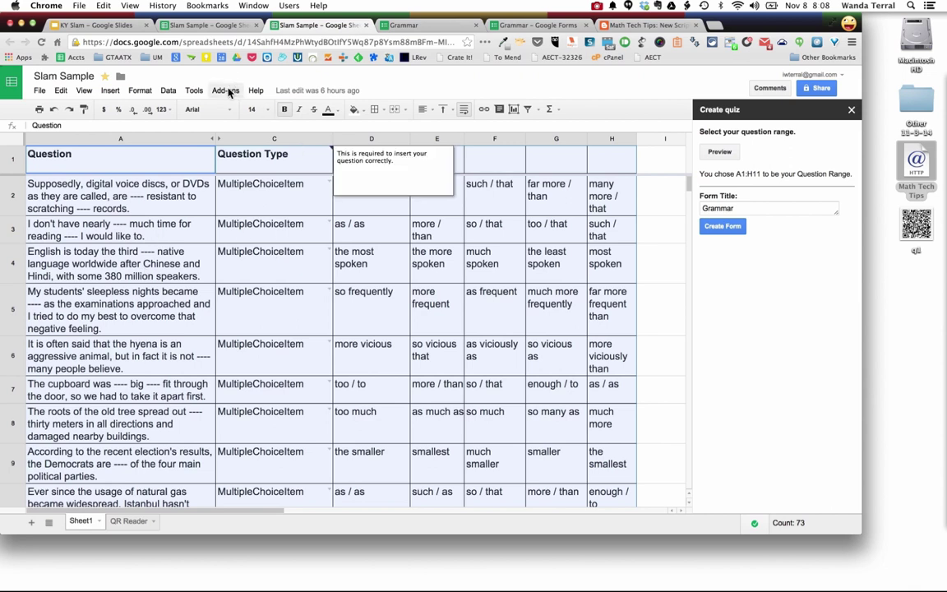
# Close Create quiz, start QR Code Generator, and select the questions from A2 down column A
pyautogui.click(853, 111)
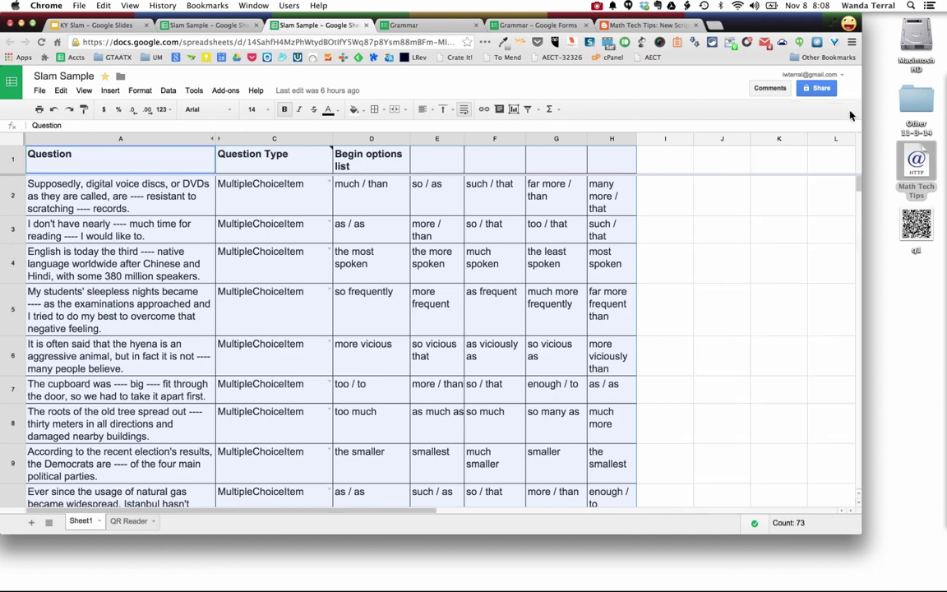
pyautogui.click(227, 92)
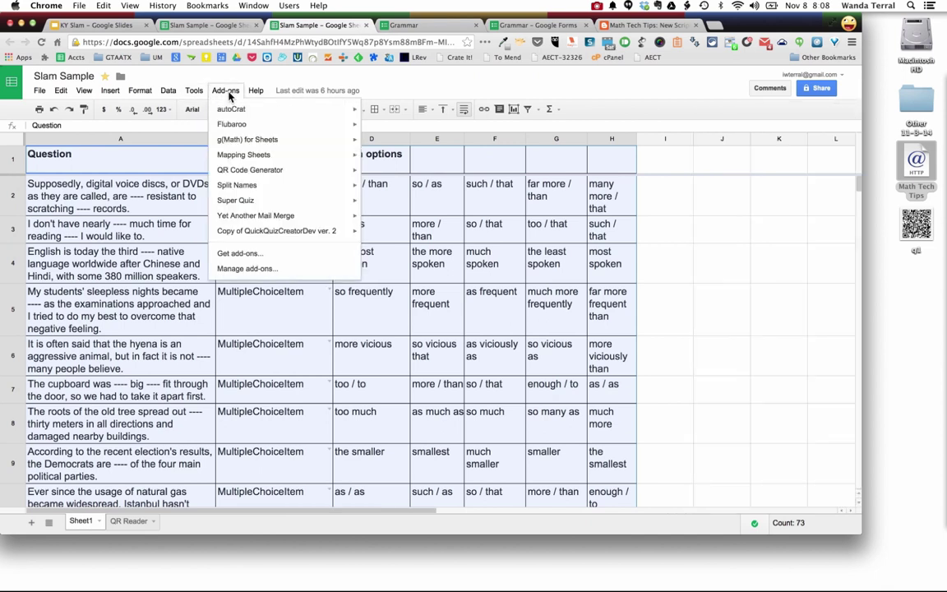
pyautogui.moveTo(213, 169)
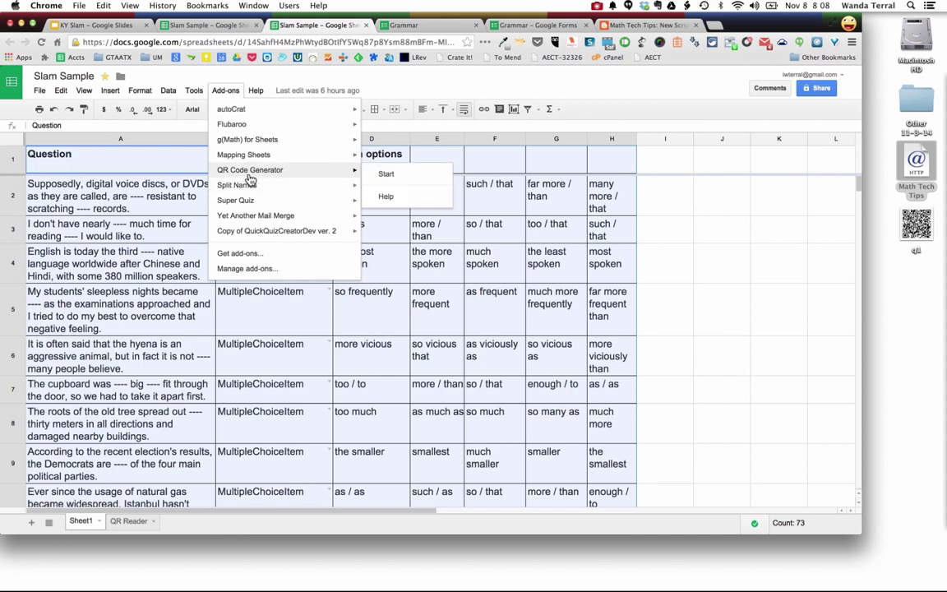
pyautogui.click(408, 178)
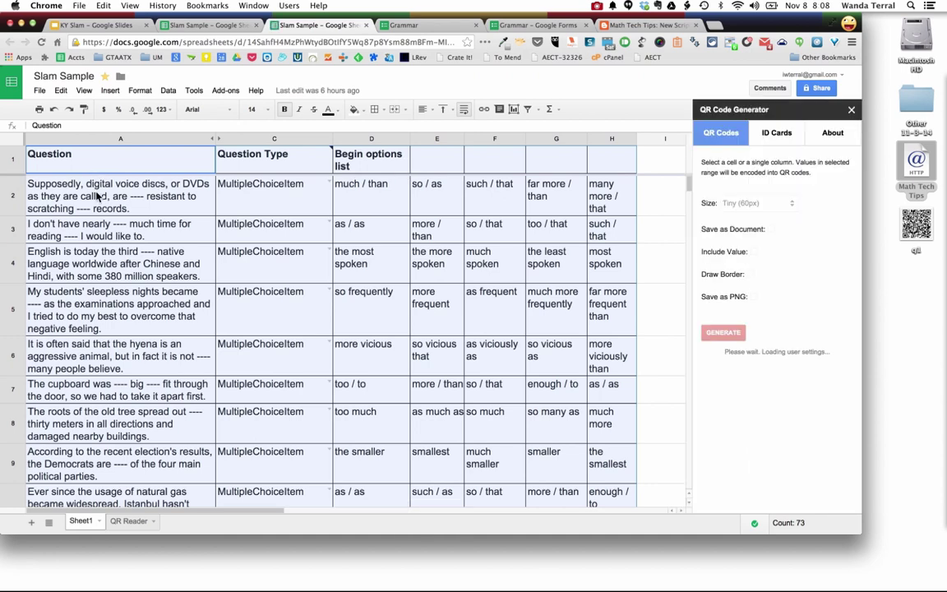
pyautogui.click(130, 184)
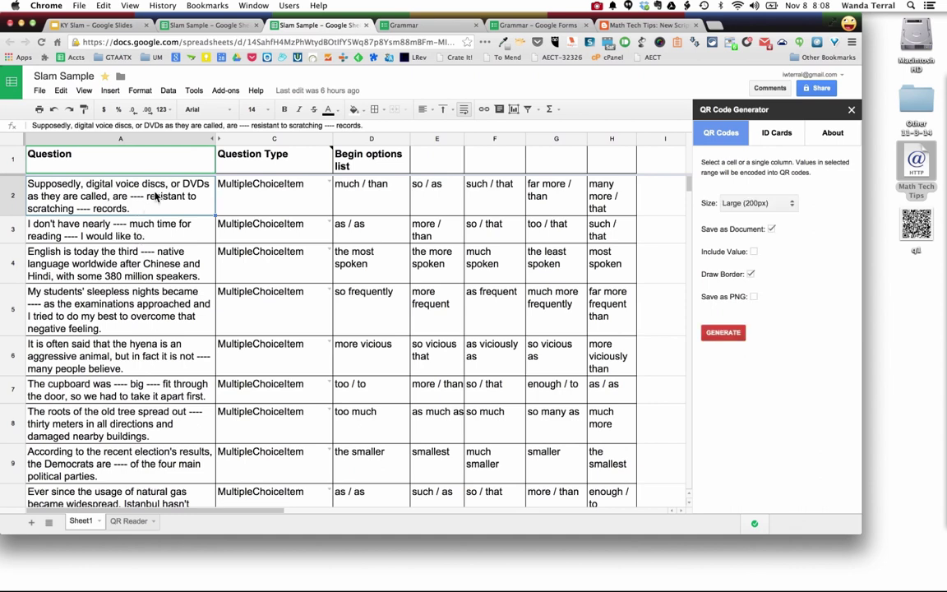
pyautogui.moveTo(155, 187); pyautogui.dragTo(169, 405)
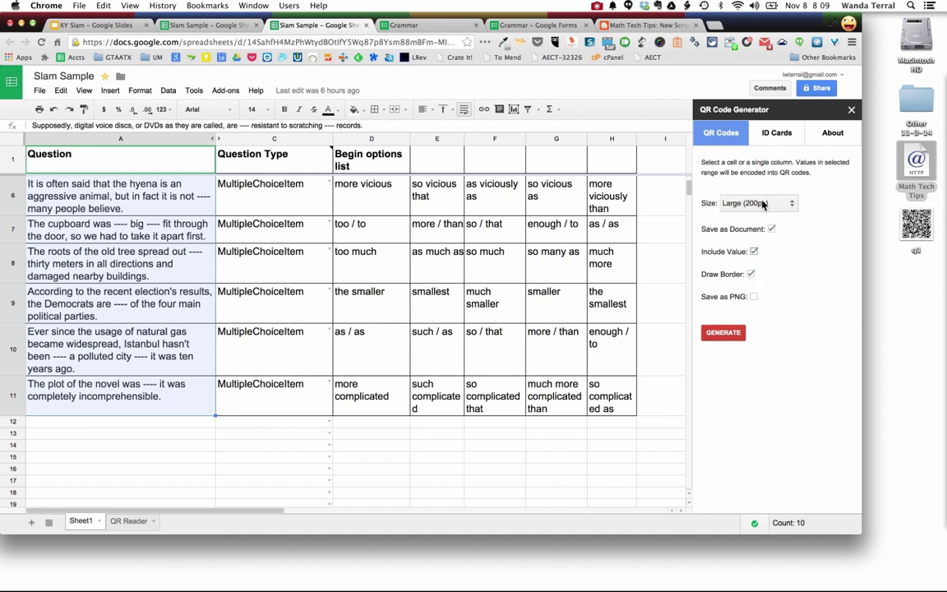
# Generate Large (200px) QR codes with Include Value on, saved as a document
pyautogui.click(755, 251)
pyautogui.click(786, 203)
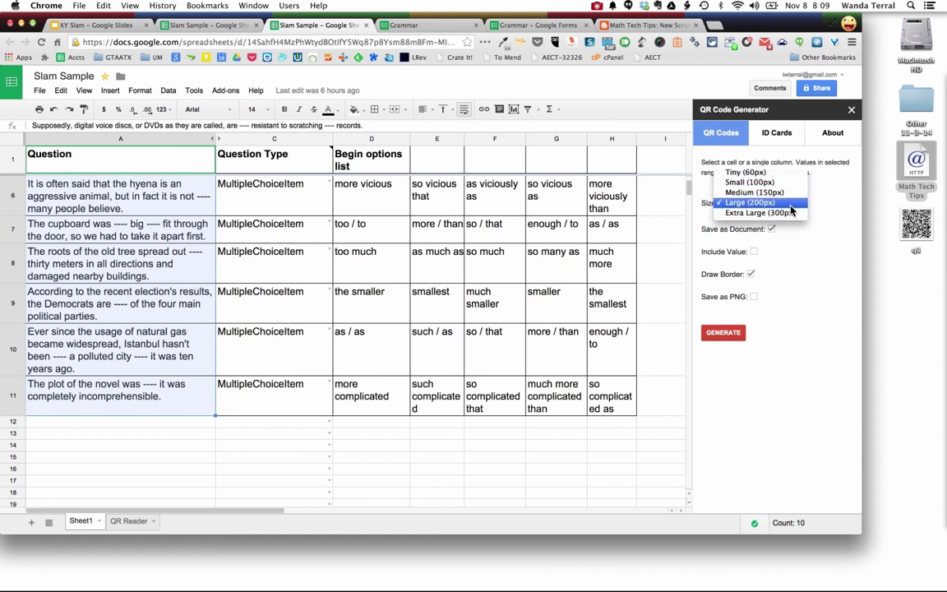
pyautogui.click(765, 202)
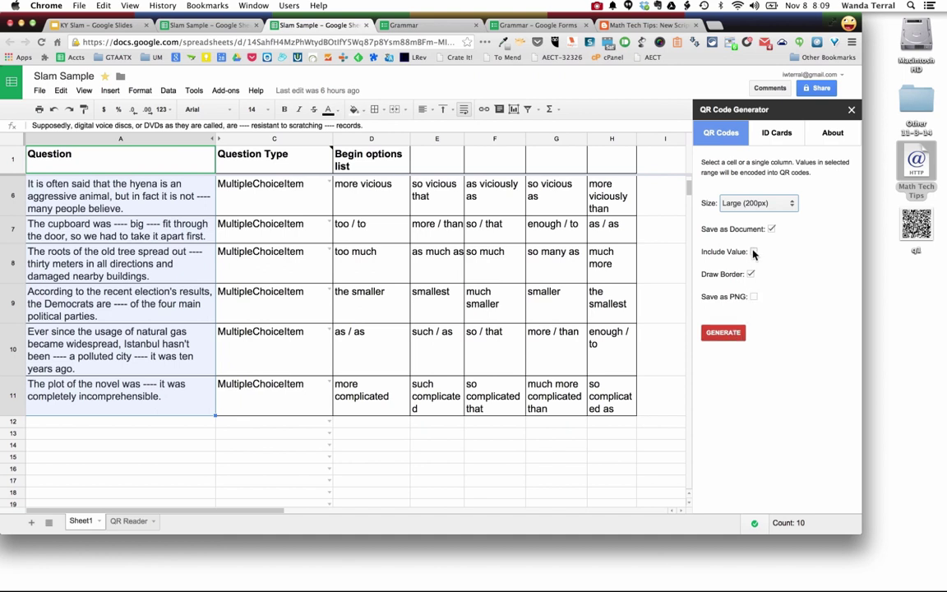
pyautogui.click(754, 252)
pyautogui.click(722, 333)
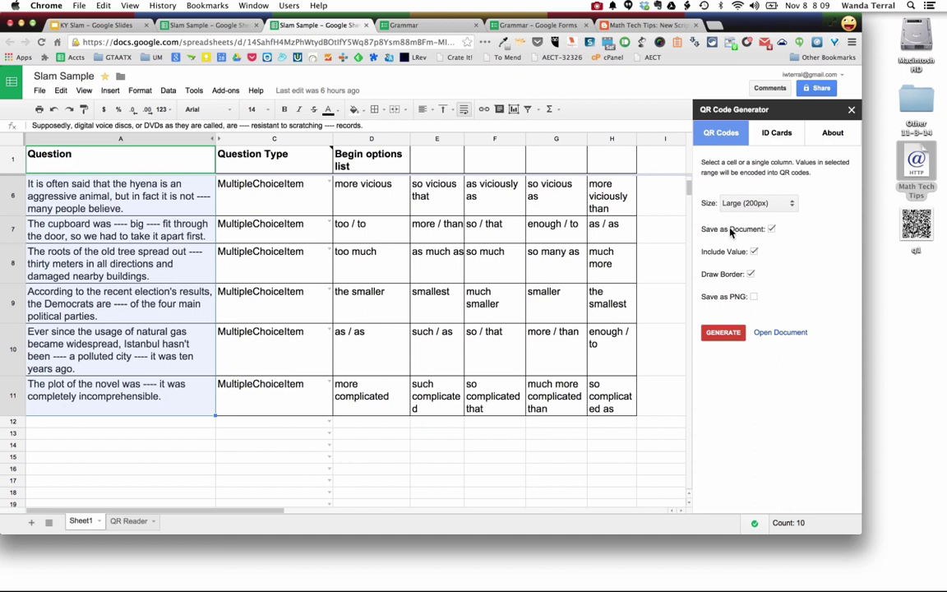
# Review the QR Codes document, then open webqr.com from A1 on the QR Reader sheet
pyautogui.click(796, 333)
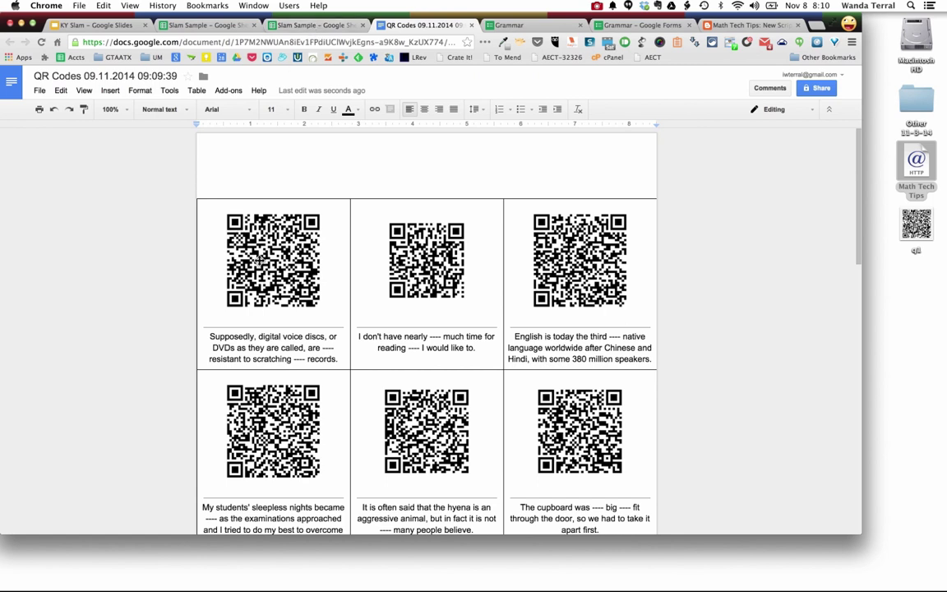
pyautogui.click(304, 27)
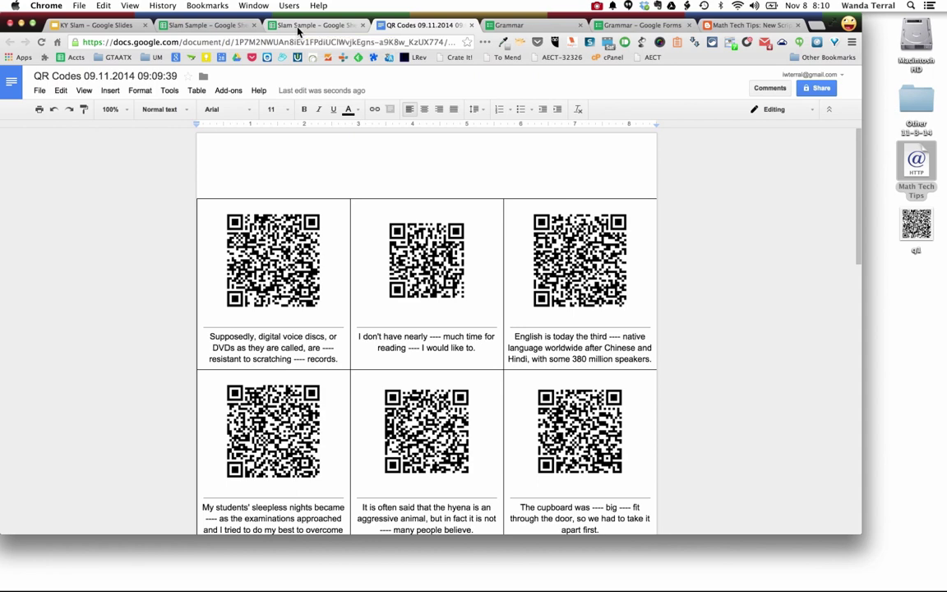
pyautogui.click(127, 523)
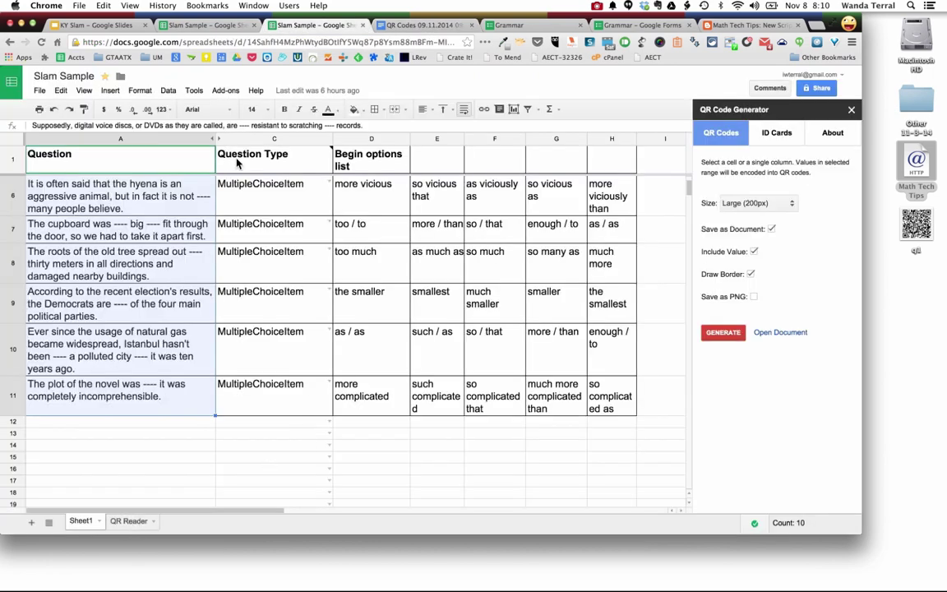
pyautogui.click(105, 292)
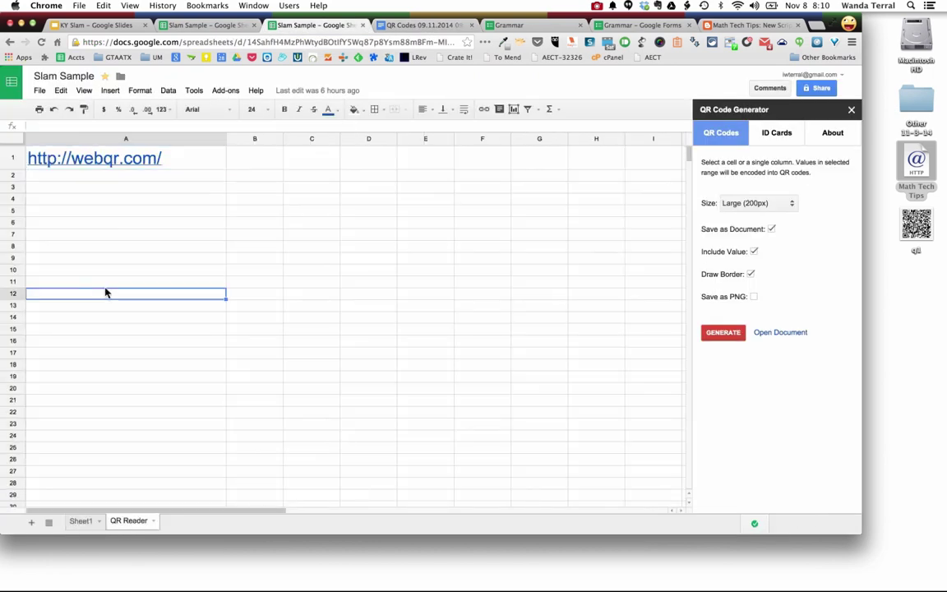
pyautogui.click(101, 157)
pyautogui.click(105, 184)
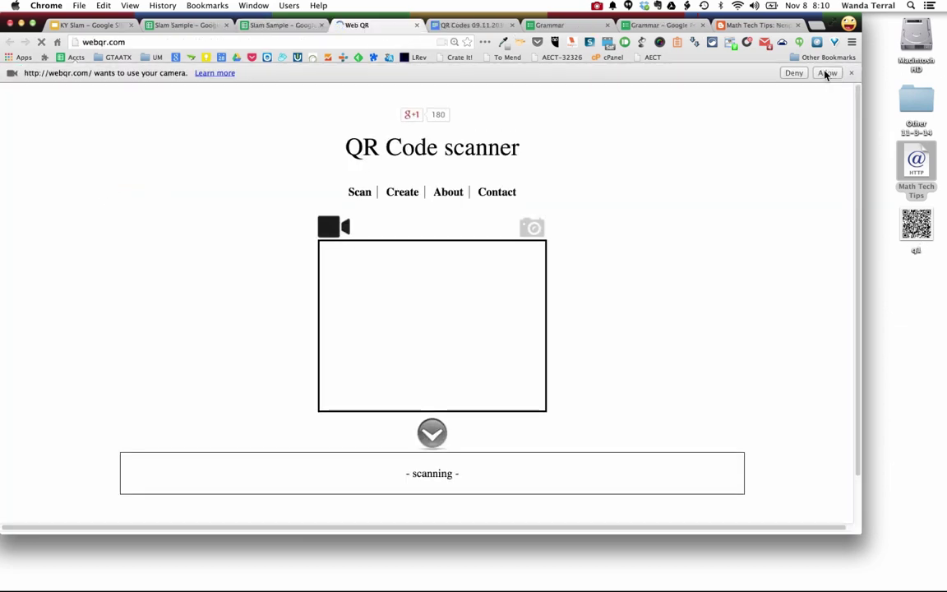
# Decode the q1 QR image in Web QR, then return to the KY Slam presentation
pyautogui.click(827, 75)
pyautogui.click(534, 211)
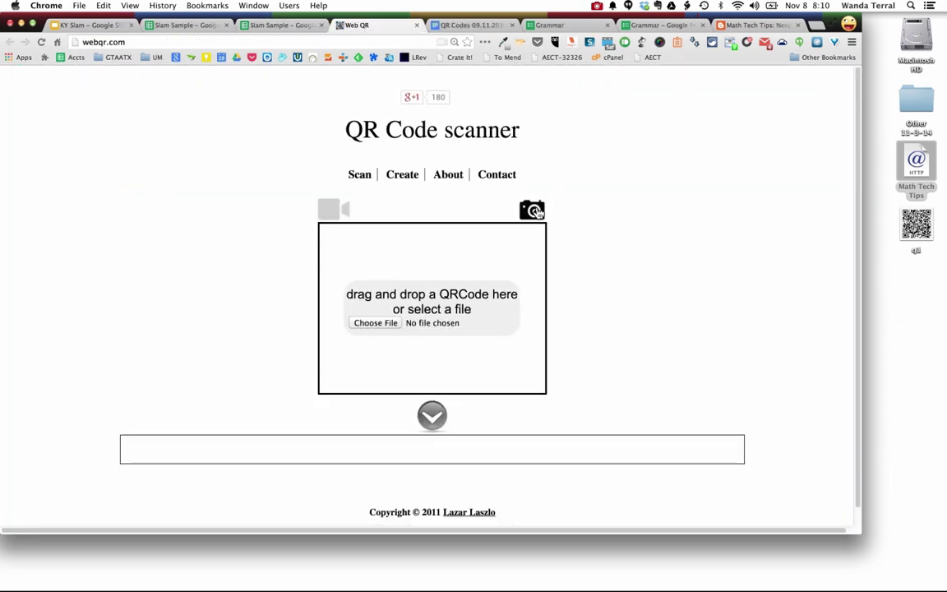
pyautogui.click(909, 231)
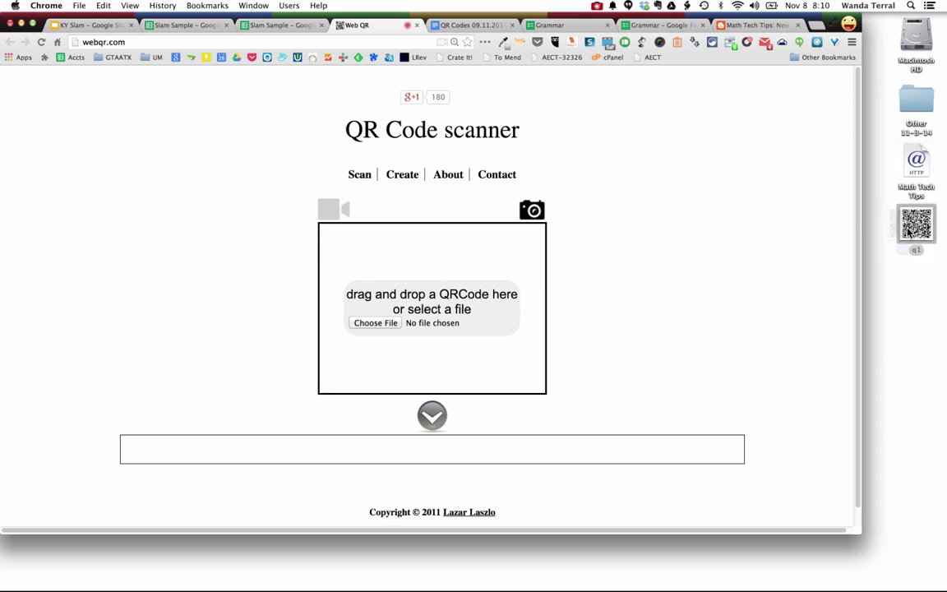
pyautogui.moveTo(909, 232); pyautogui.dragTo(438, 312)
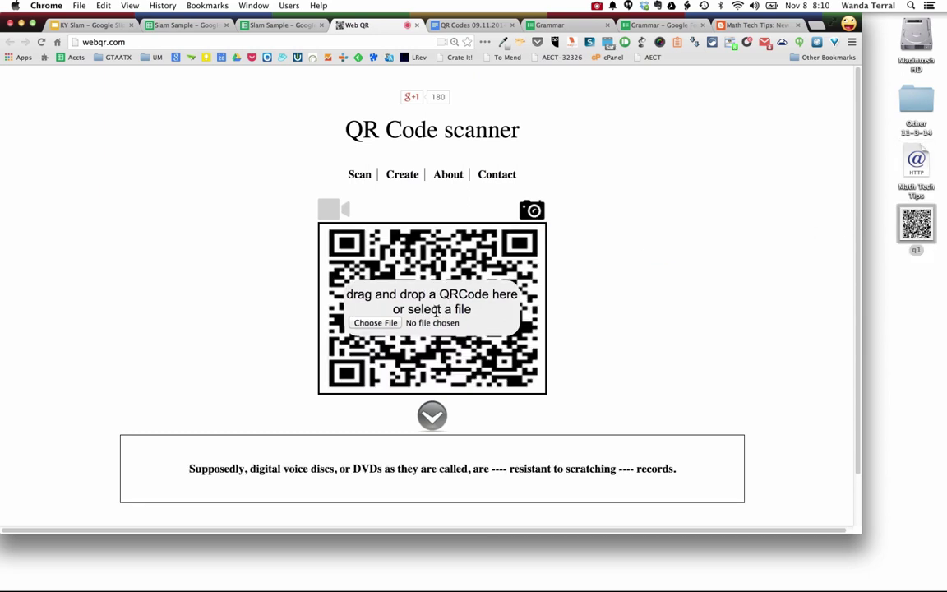
pyautogui.moveTo(188, 470); pyautogui.dragTo(689, 467)
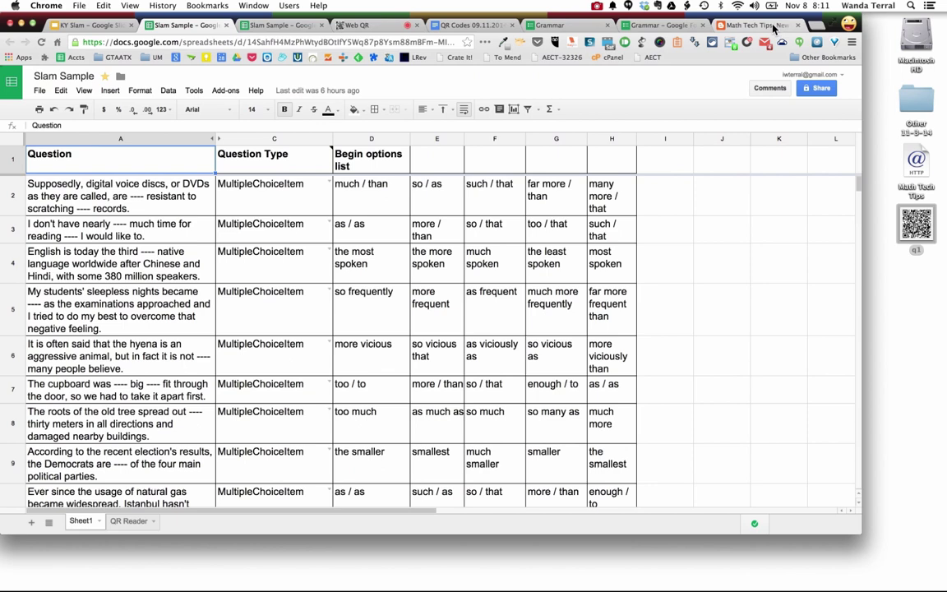
pyautogui.click(775, 29)
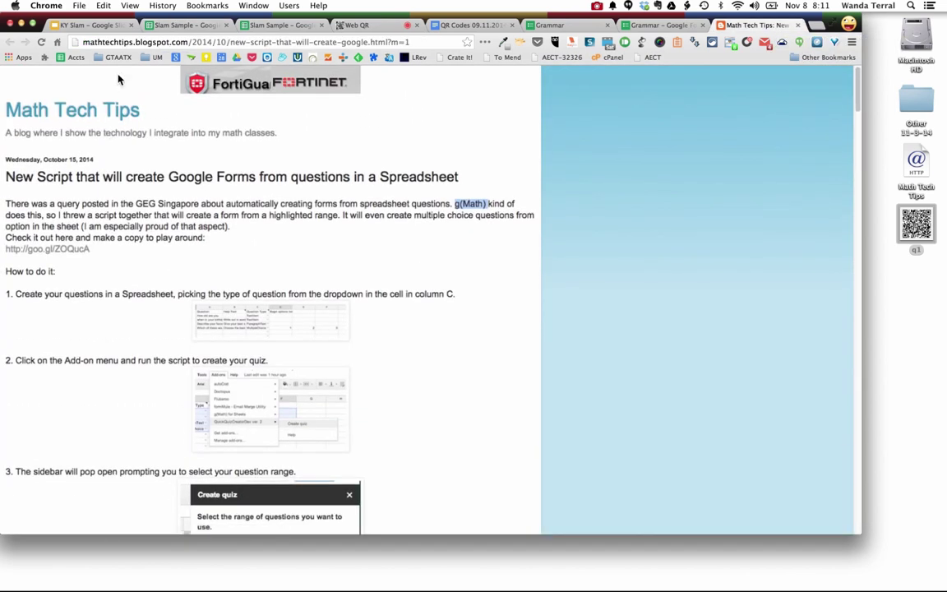
pyautogui.click(94, 26)
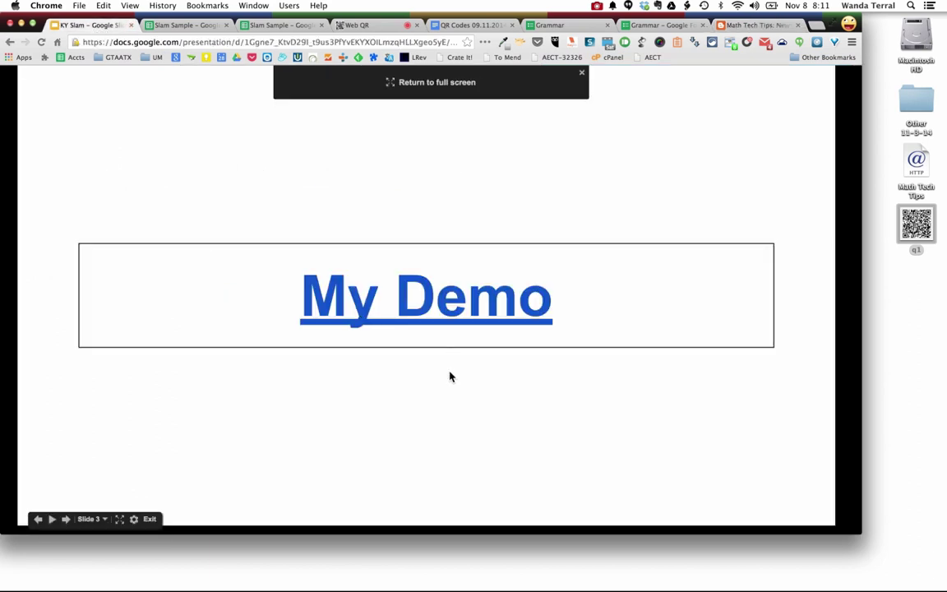
pyautogui.press('Right')
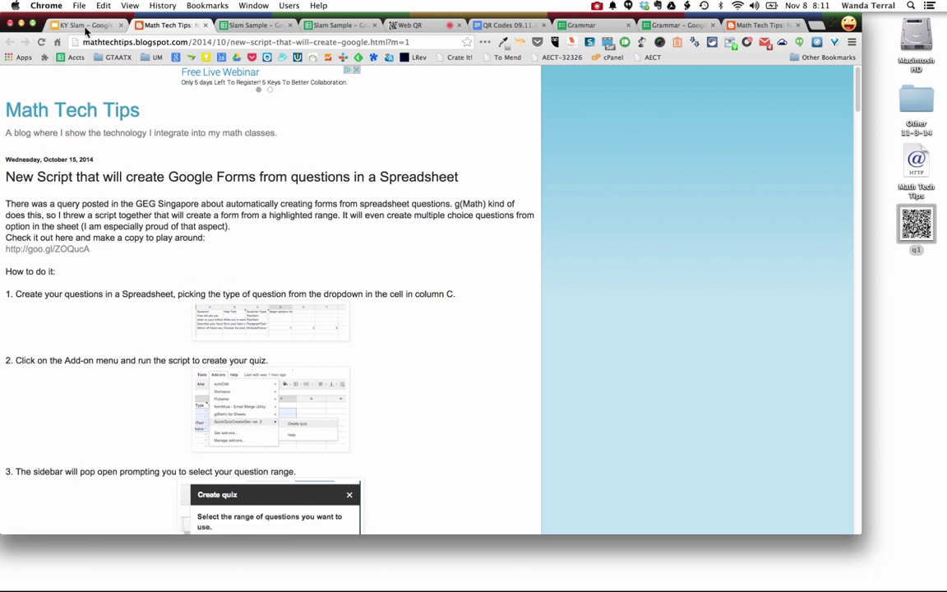
pyautogui.click(86, 26)
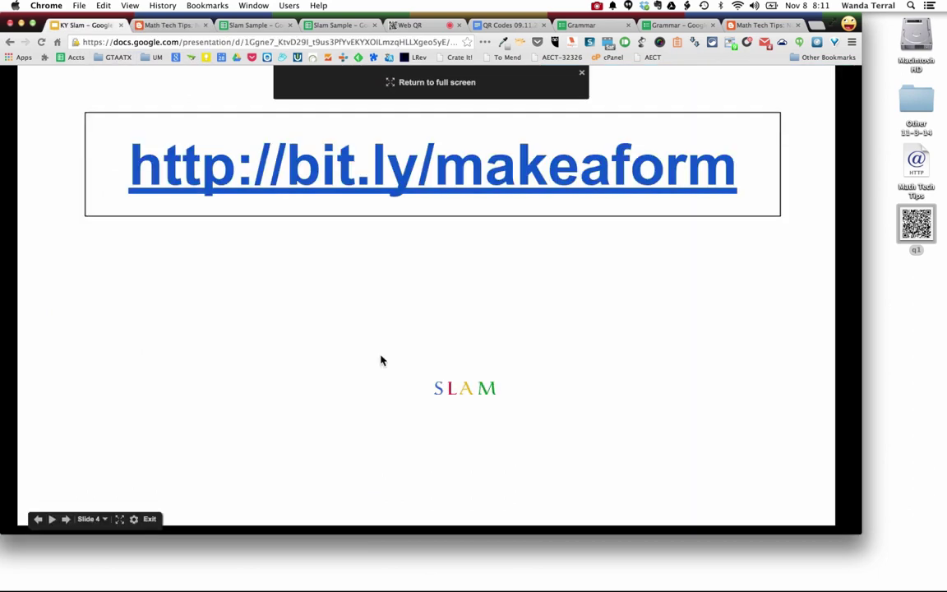